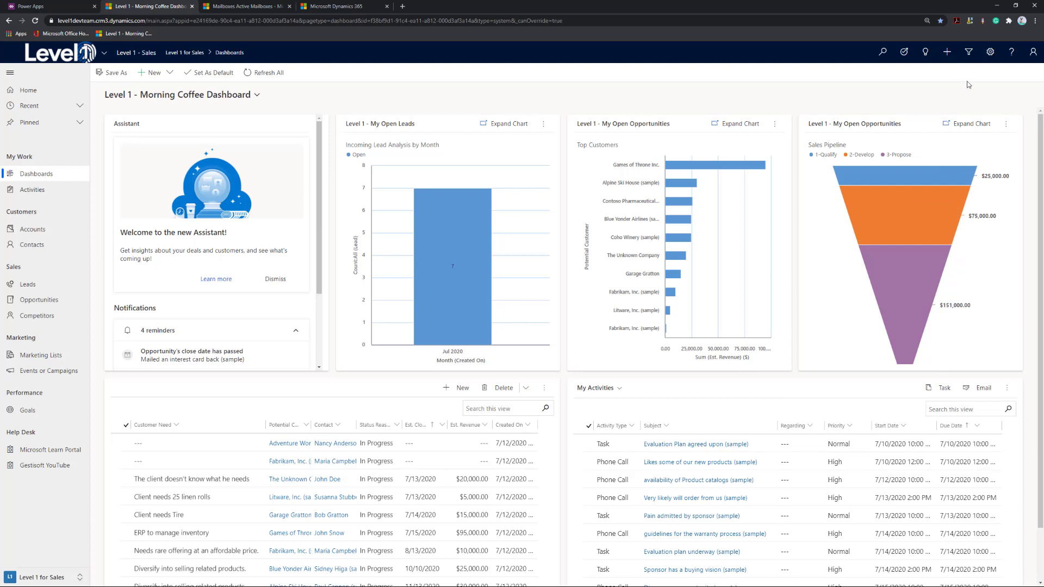
Open the Test Outlook user record from the enabled users in the advanced security settings.
click(989, 56)
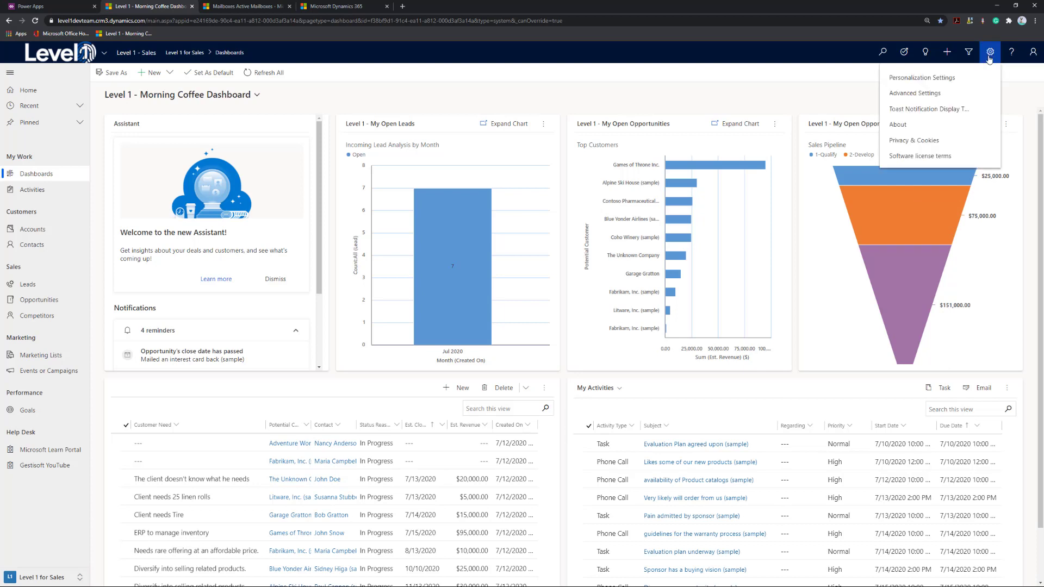
click(936, 93)
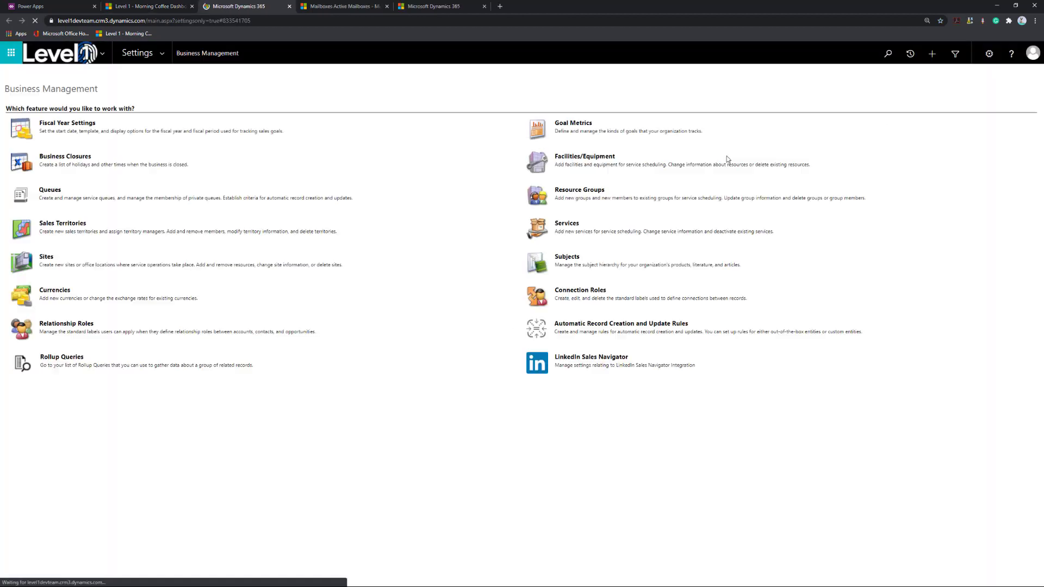
click(163, 52)
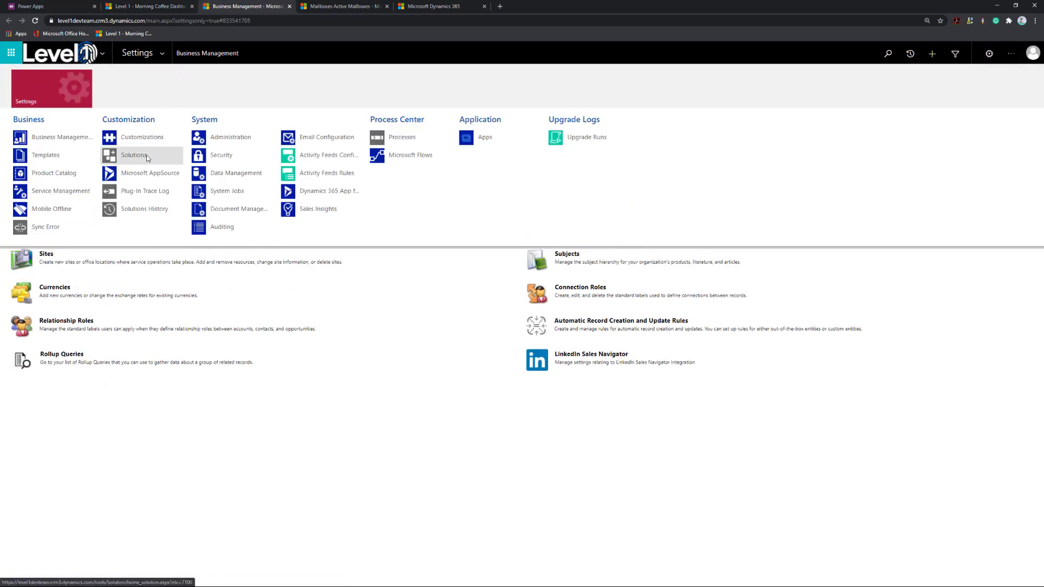
click(213, 158)
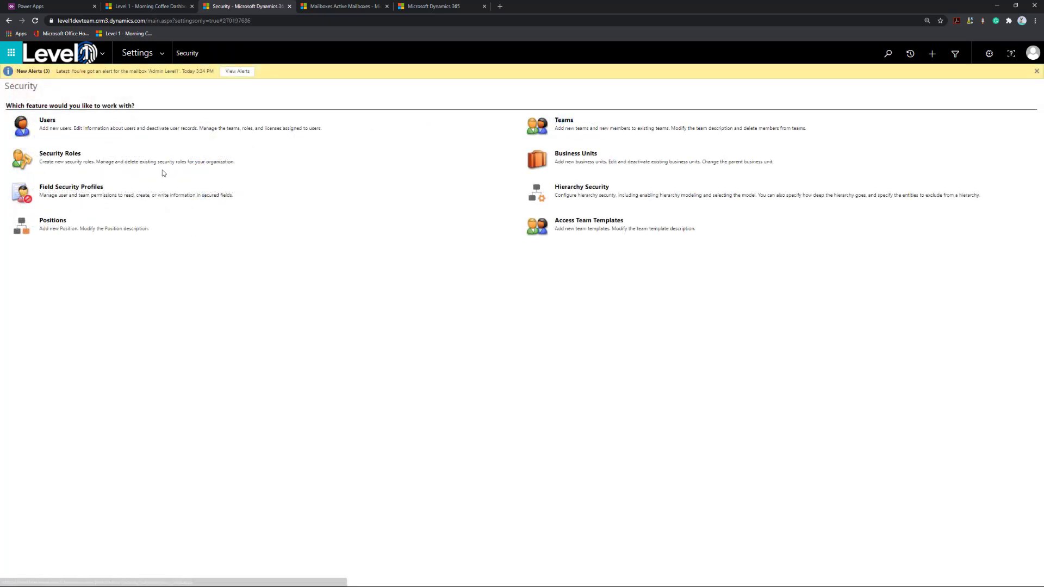
click(48, 122)
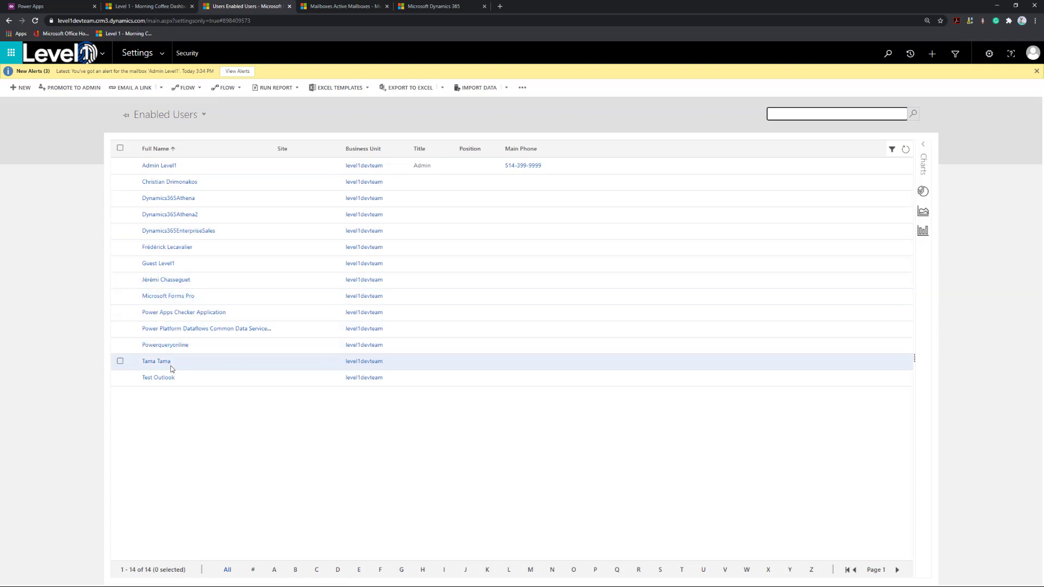
click(161, 379)
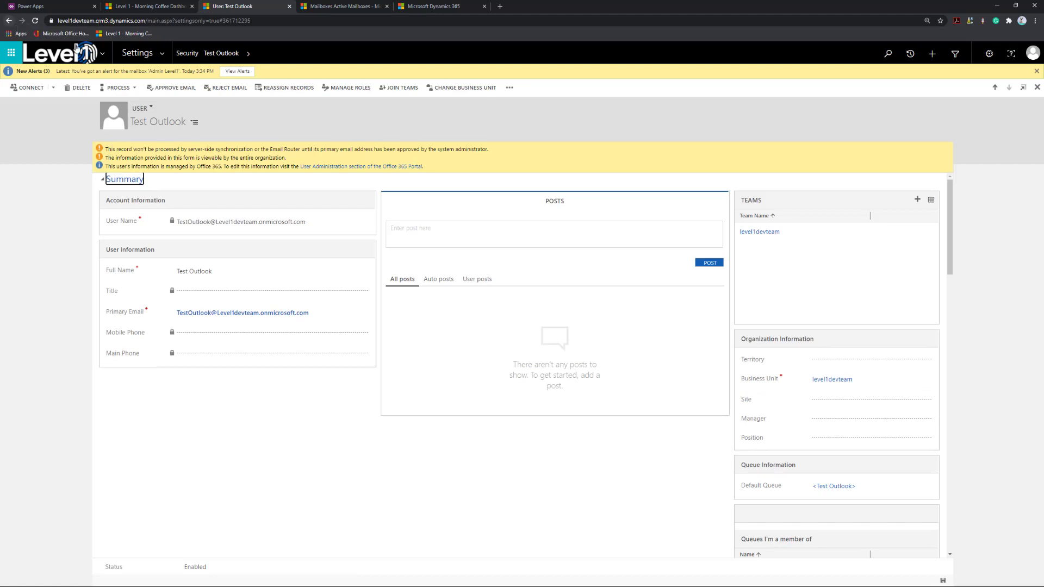
Assign the Dynamics 365 App for Outlook User security role to the Test Outlook user.
click(342, 90)
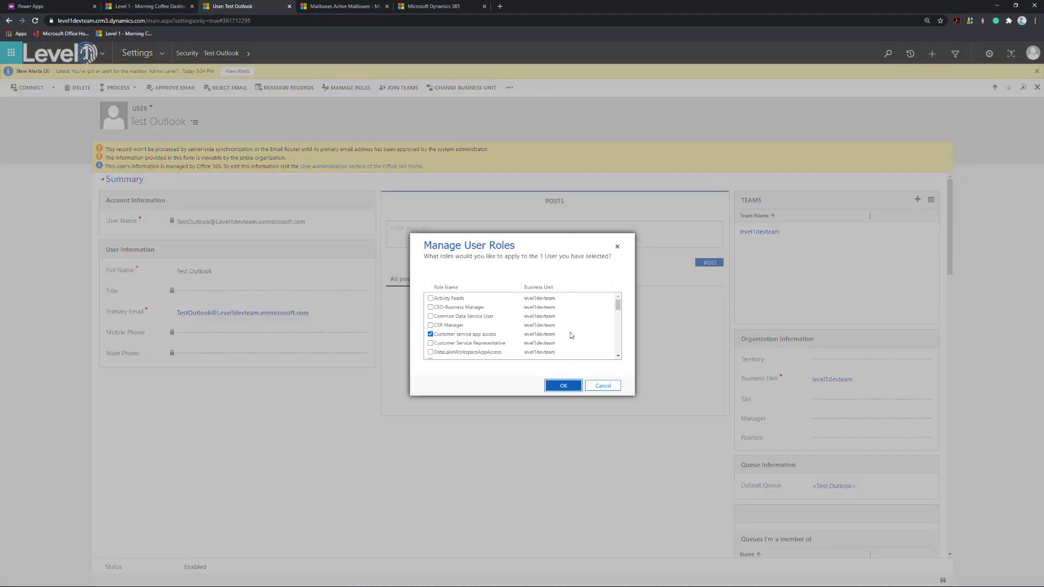
scroll(571, 335, down, 2)
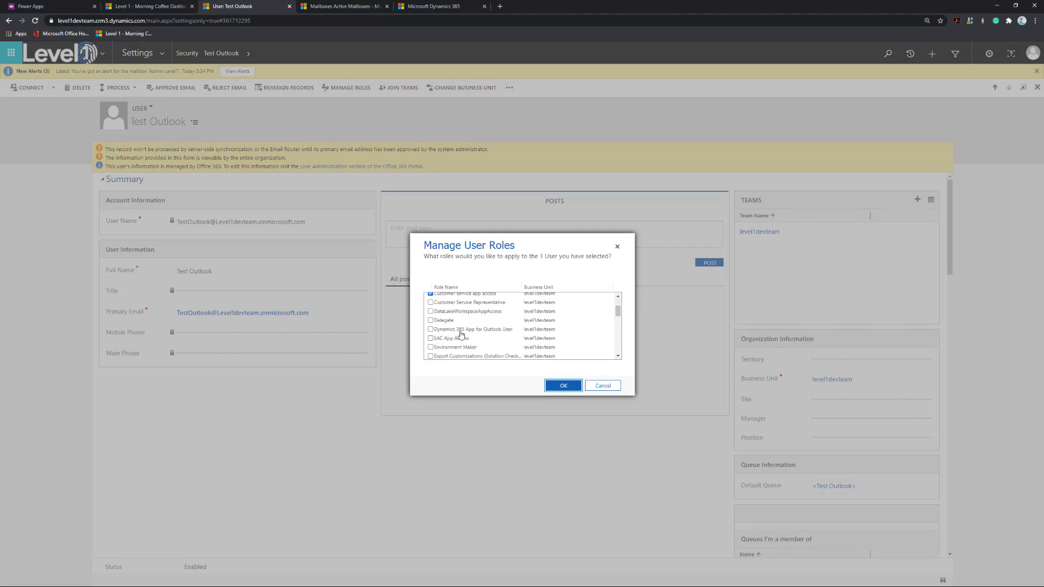
click(431, 329)
click(552, 387)
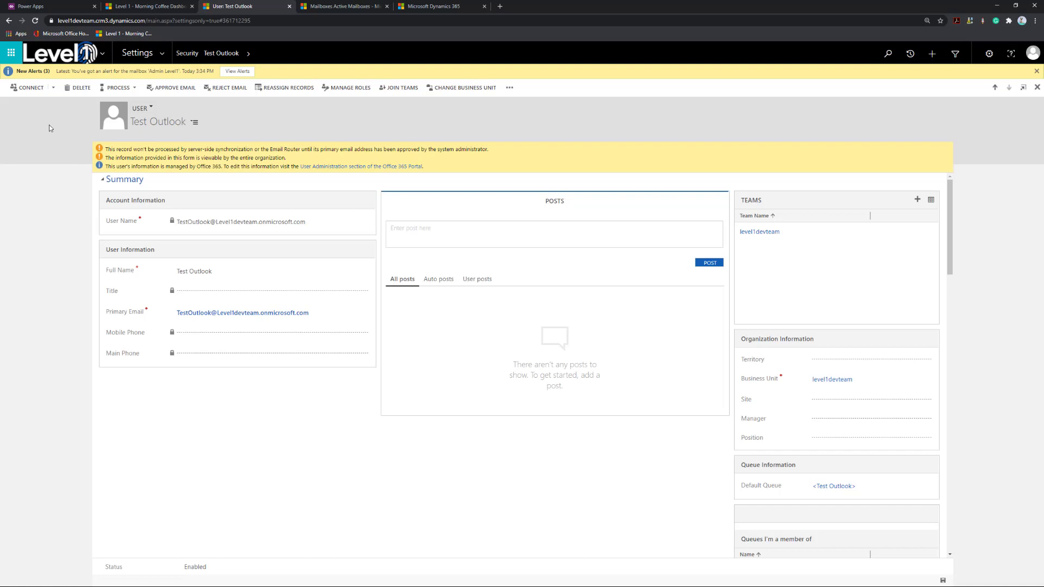
Open the list of mailboxes in the system's email configuration settings.
click(164, 52)
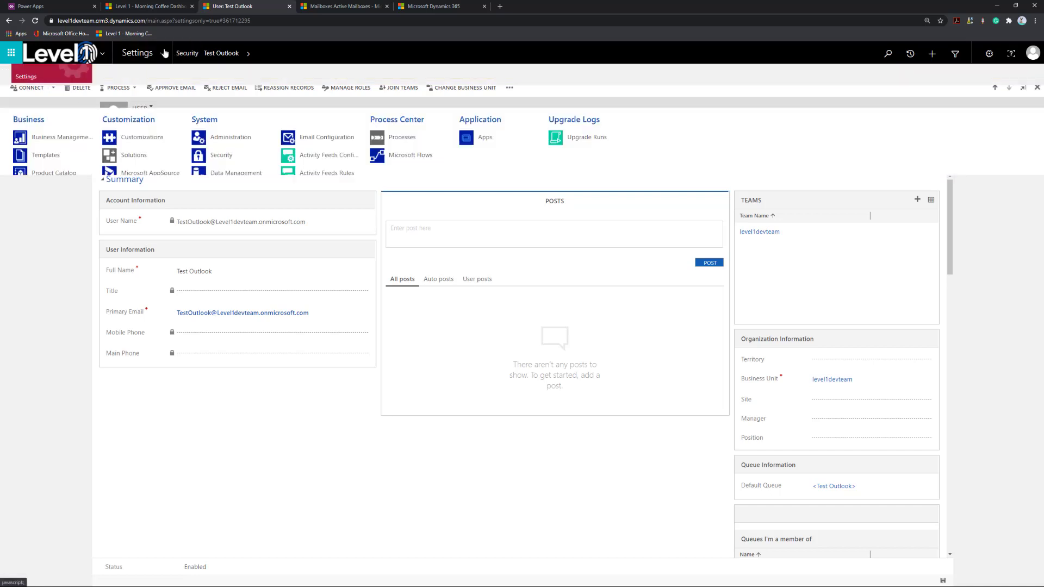
click(287, 141)
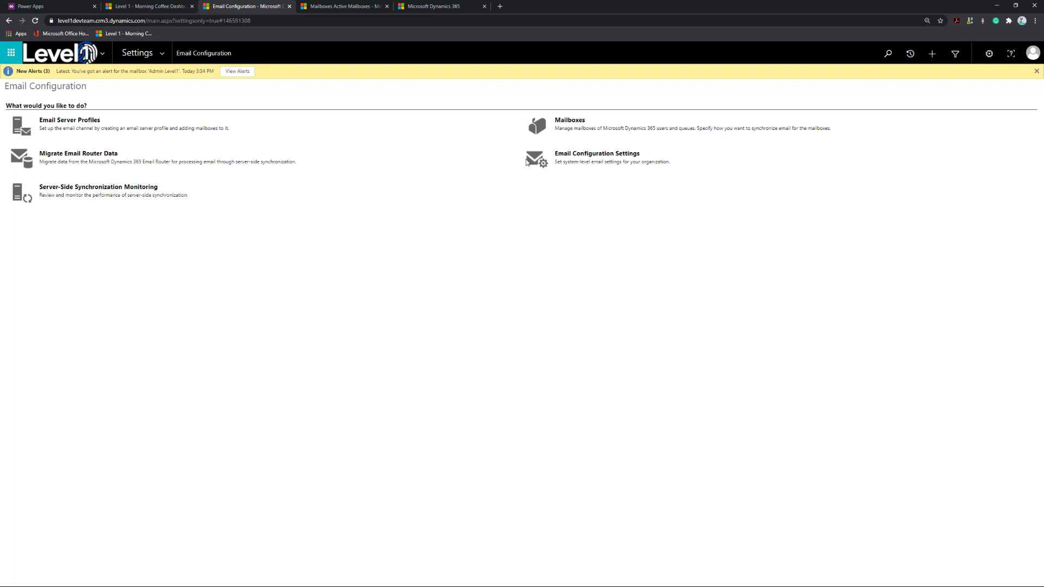
click(165, 52)
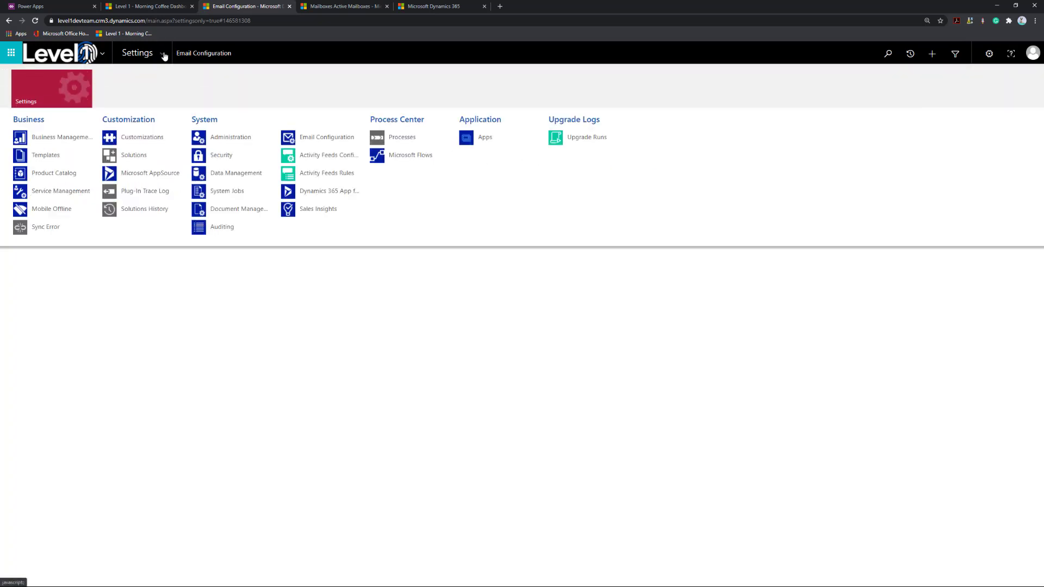
click(318, 143)
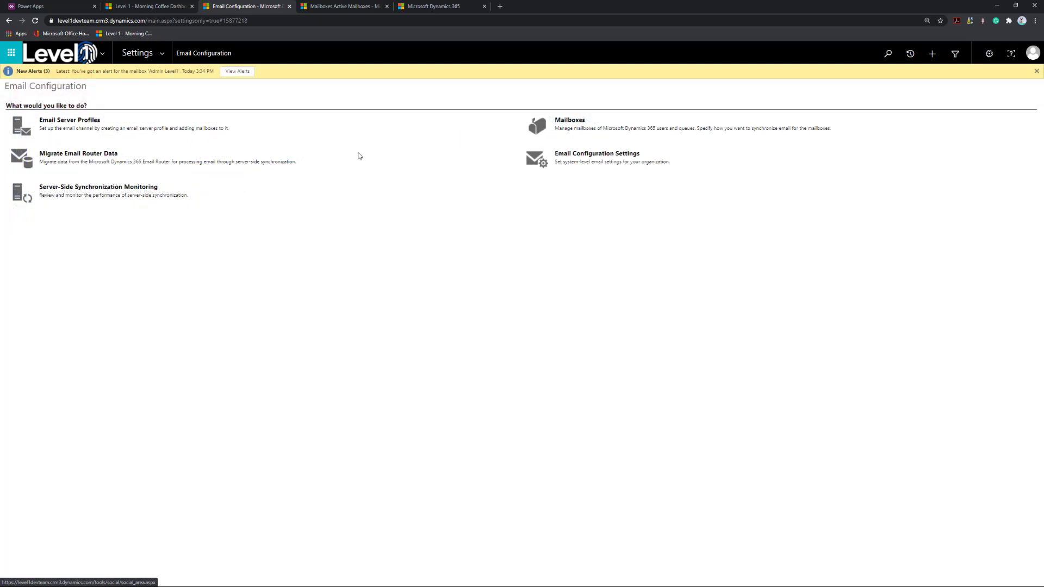
click(574, 124)
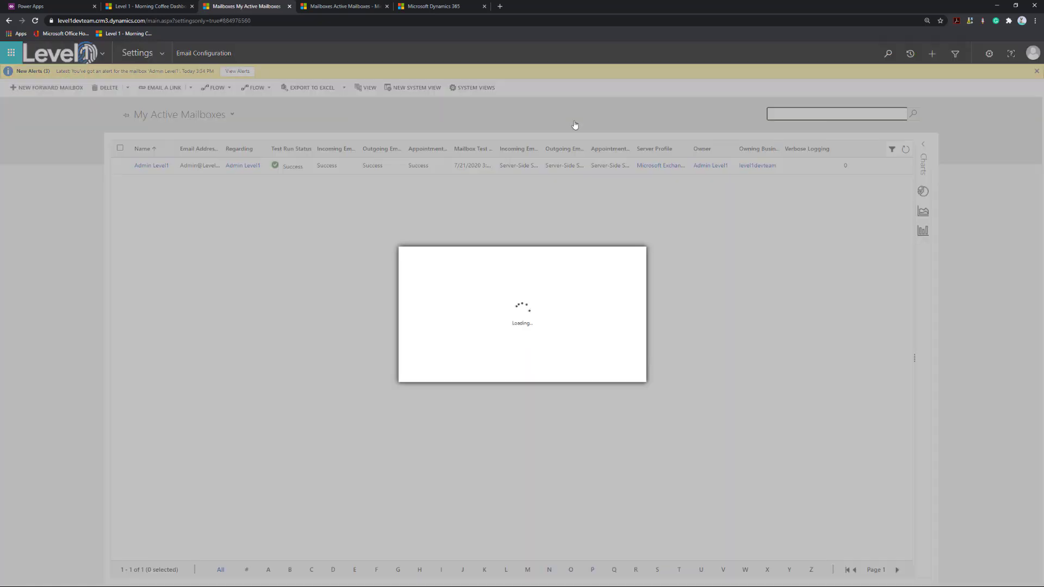
click(627, 375)
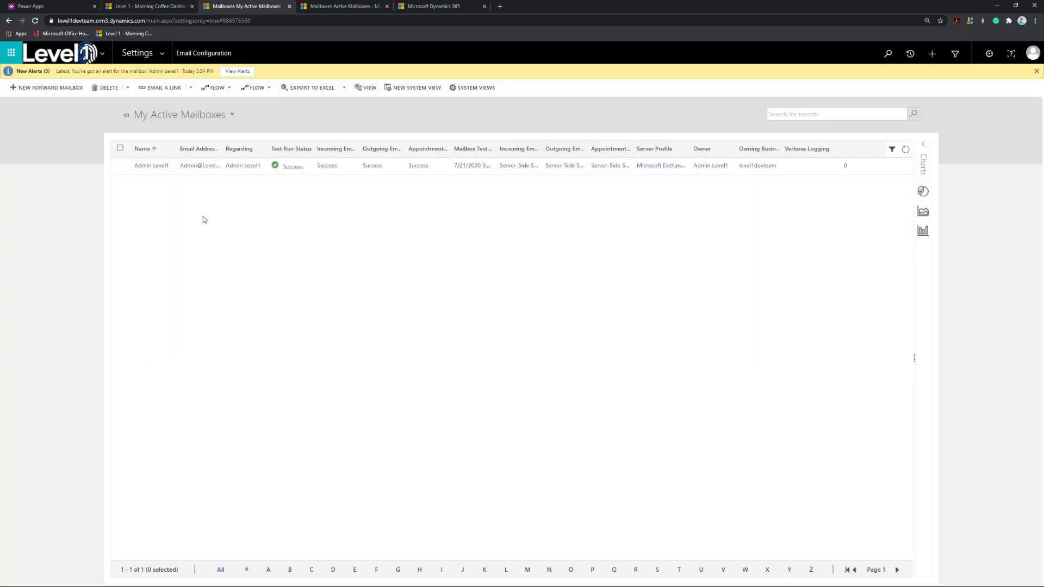
Switch the mailbox list to the Active Mailboxes view and open the Test Outlook mailbox in a maximized window.
click(232, 116)
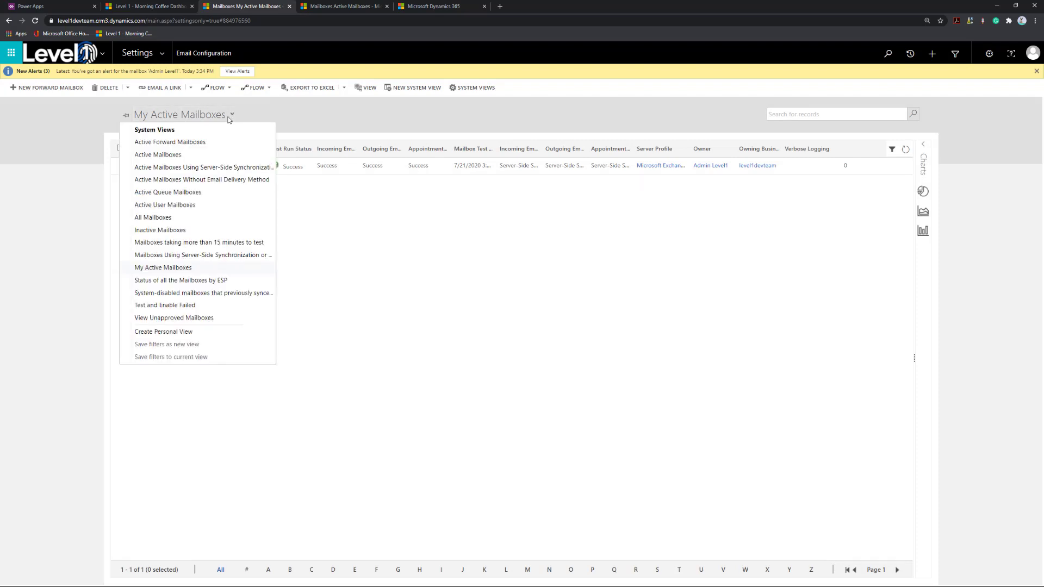
click(194, 157)
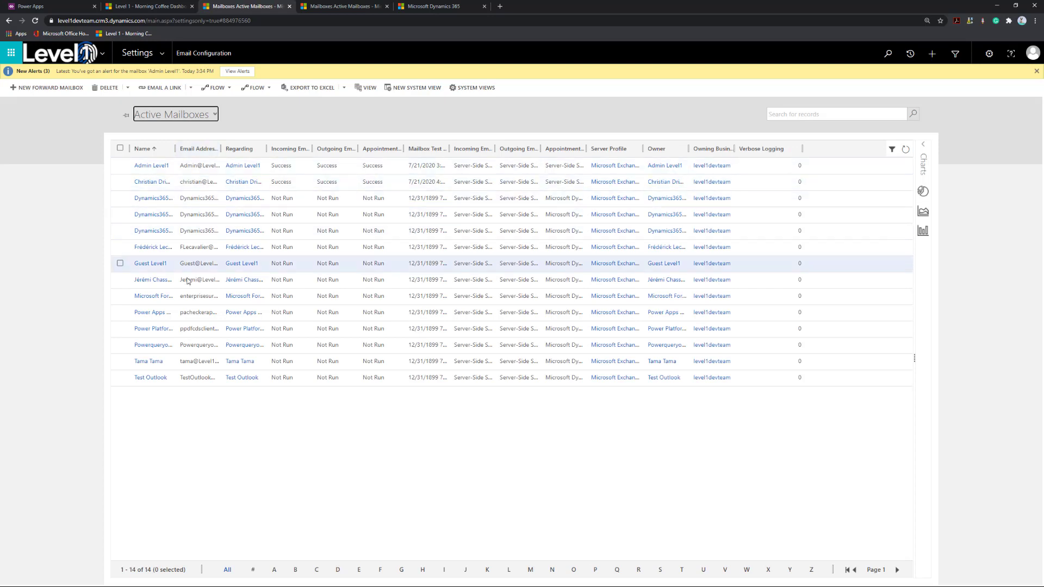
click(147, 380)
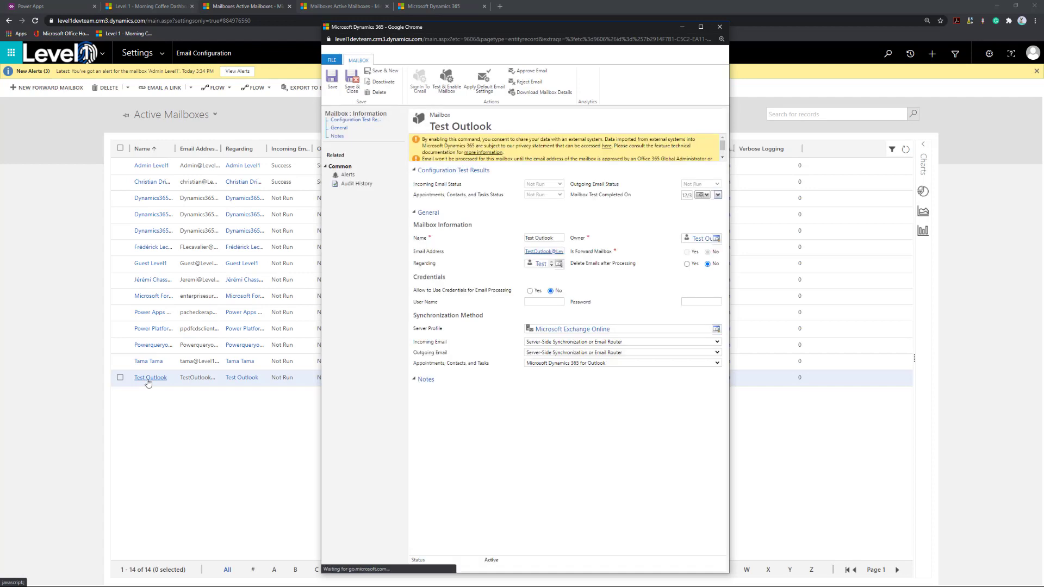
click(700, 27)
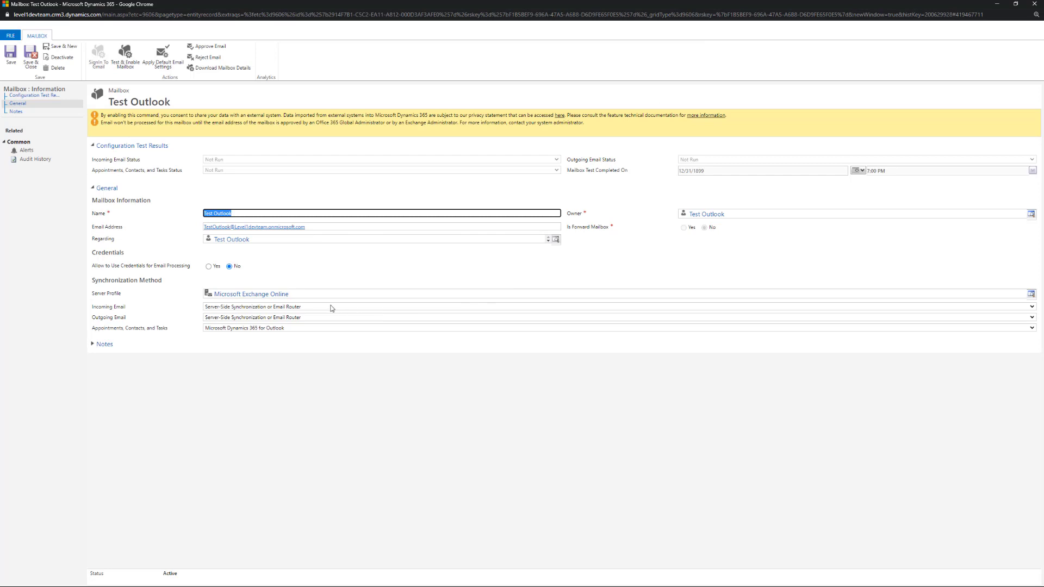
Set the mailbox's appointments, contacts and tasks method to Server-Side Synchronization and save the record.
click(302, 327)
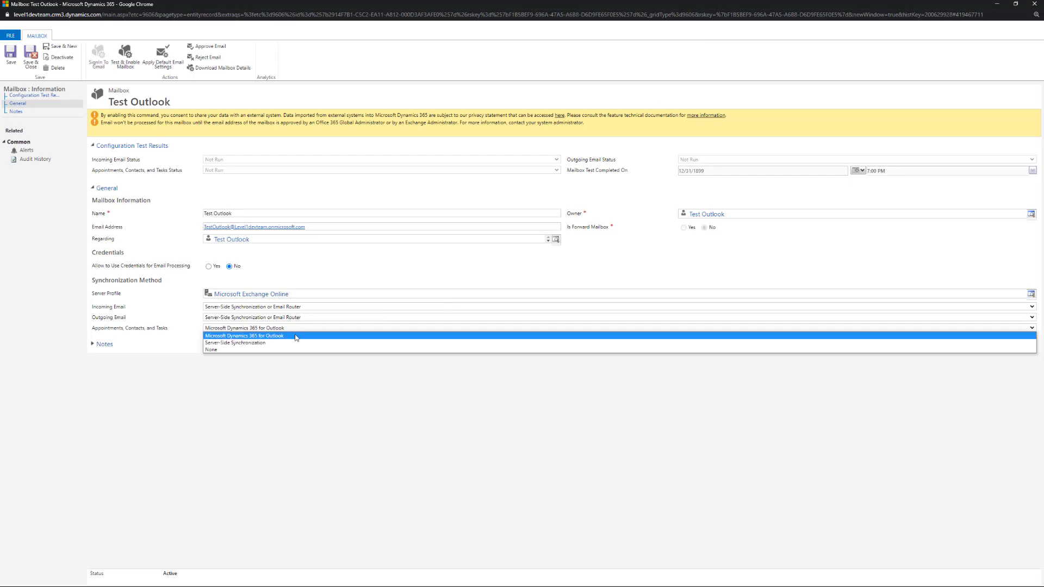
click(288, 343)
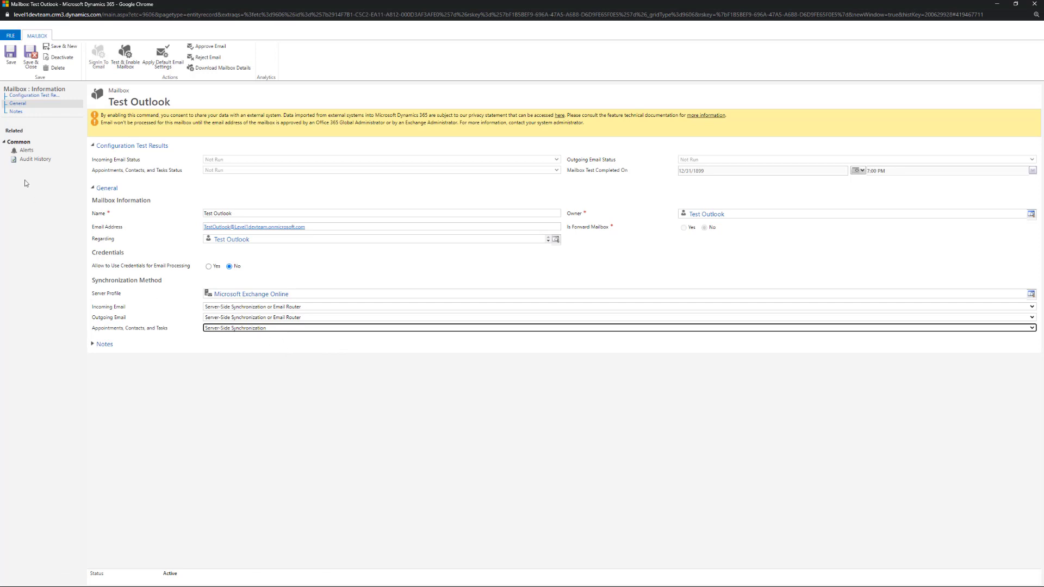
click(12, 57)
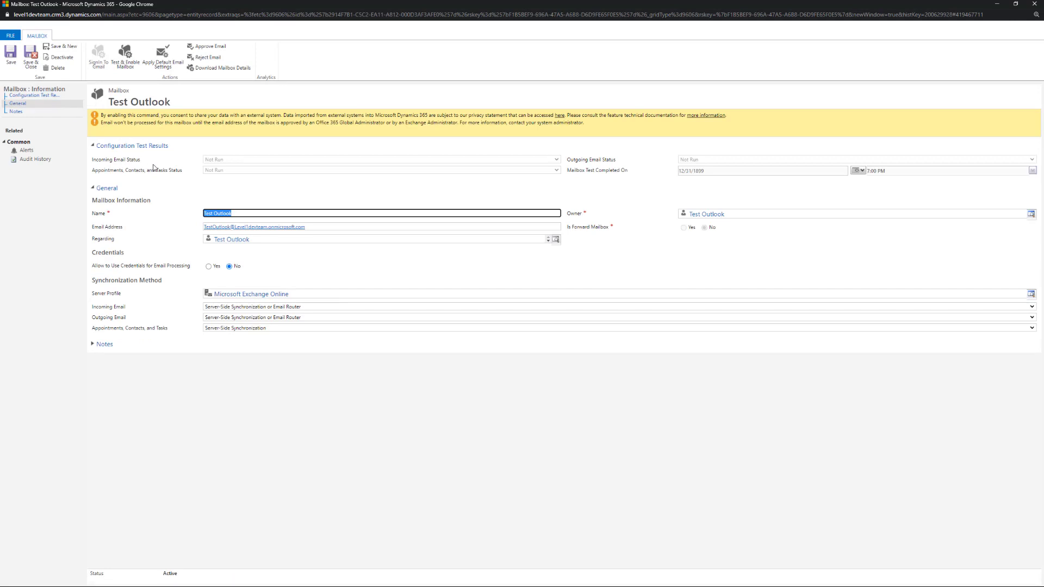
Approve the primary email of the Test Outlook mailbox, and test and enable the mailbox.
click(214, 47)
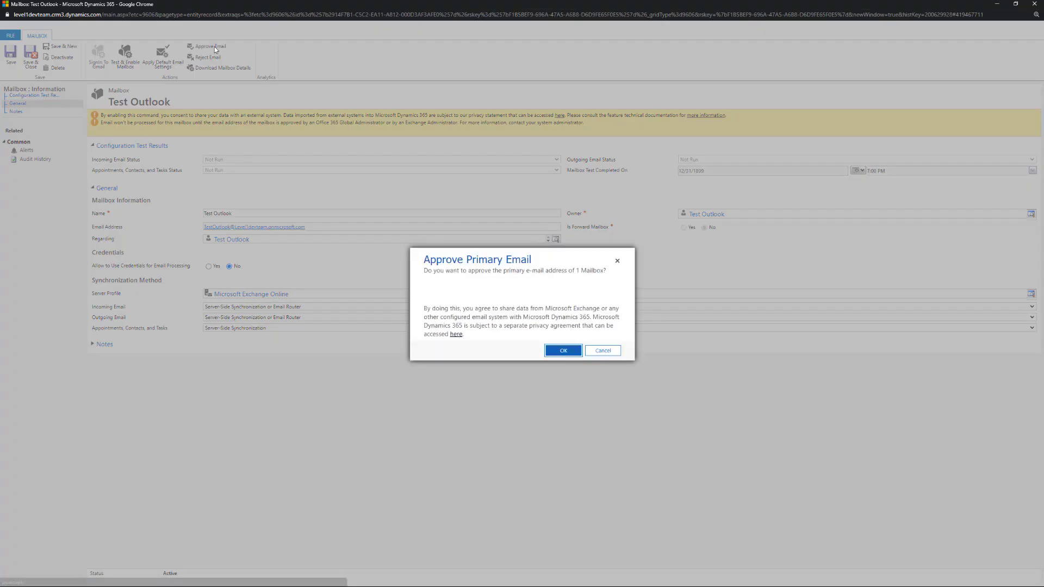
click(561, 358)
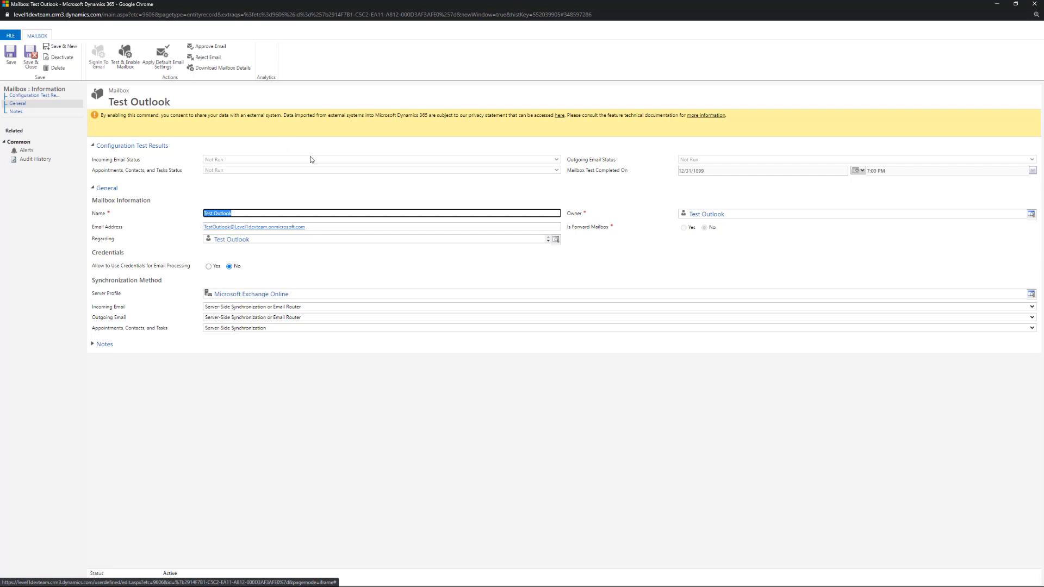
click(126, 54)
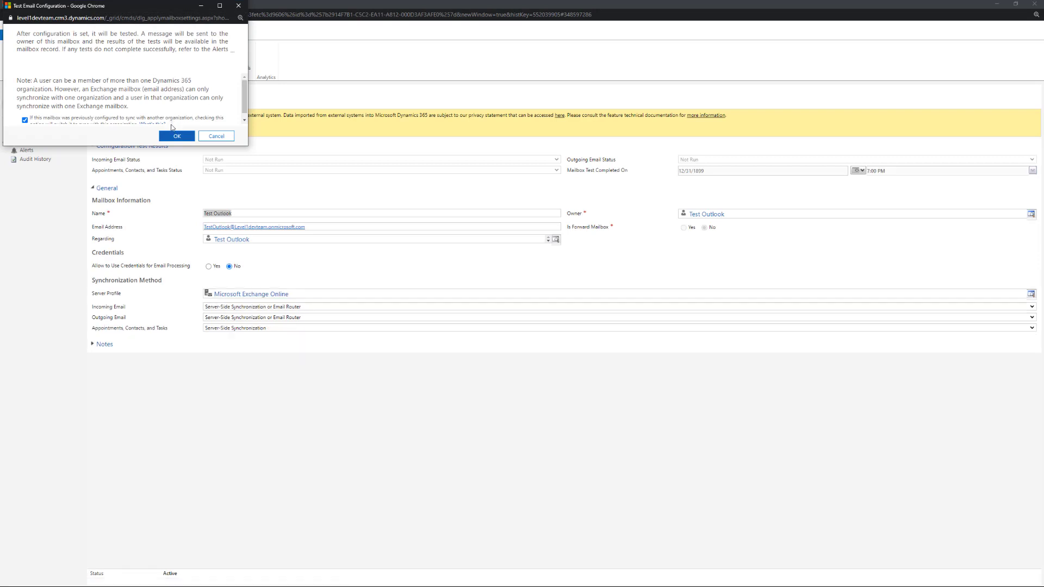
scroll(242, 98, down, 1)
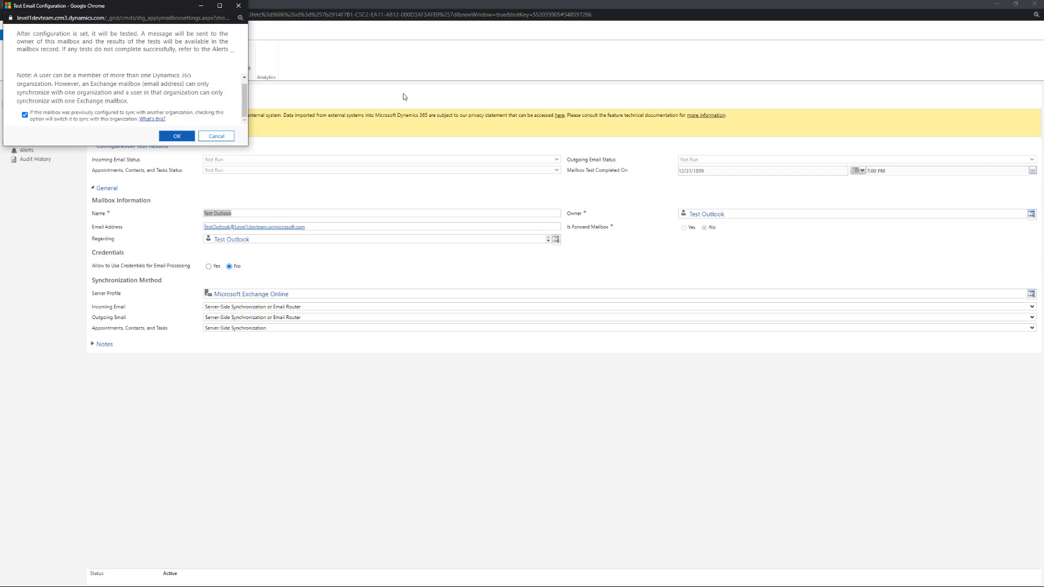
click(181, 139)
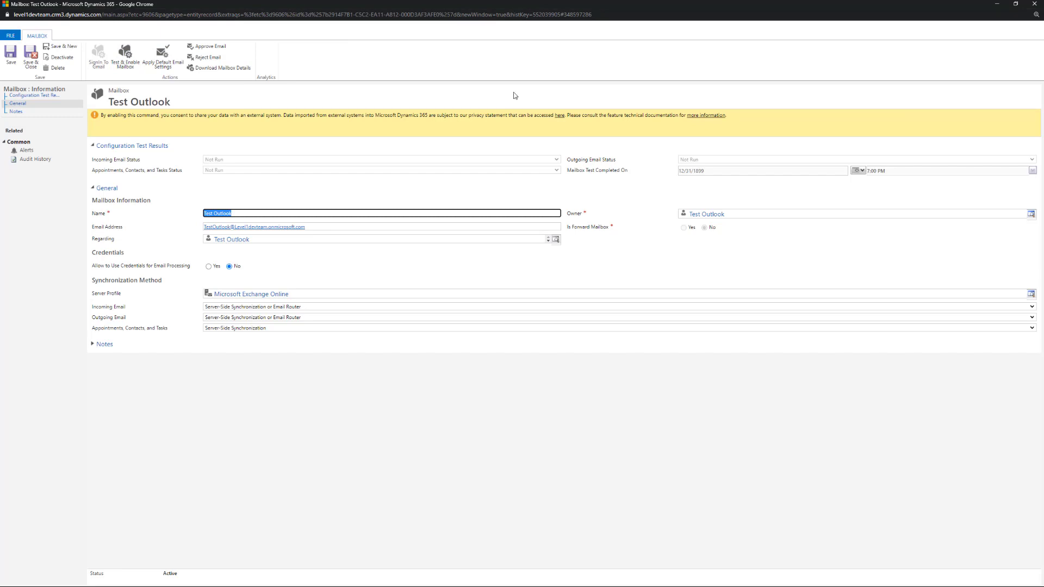
Review the configuration test alerts of the Test Outlook mailbox, and save and close the record.
click(507, 63)
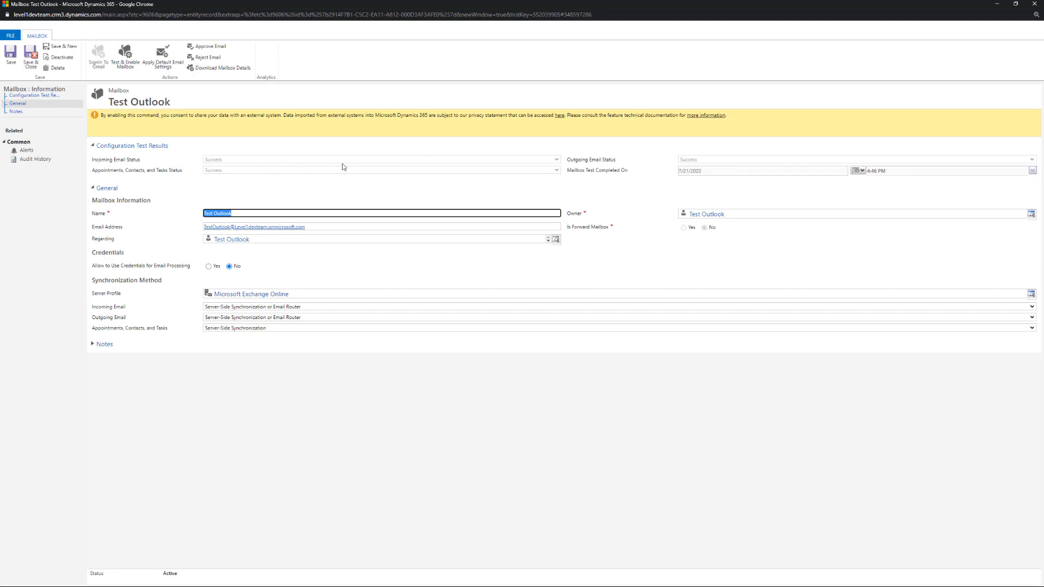
click(29, 153)
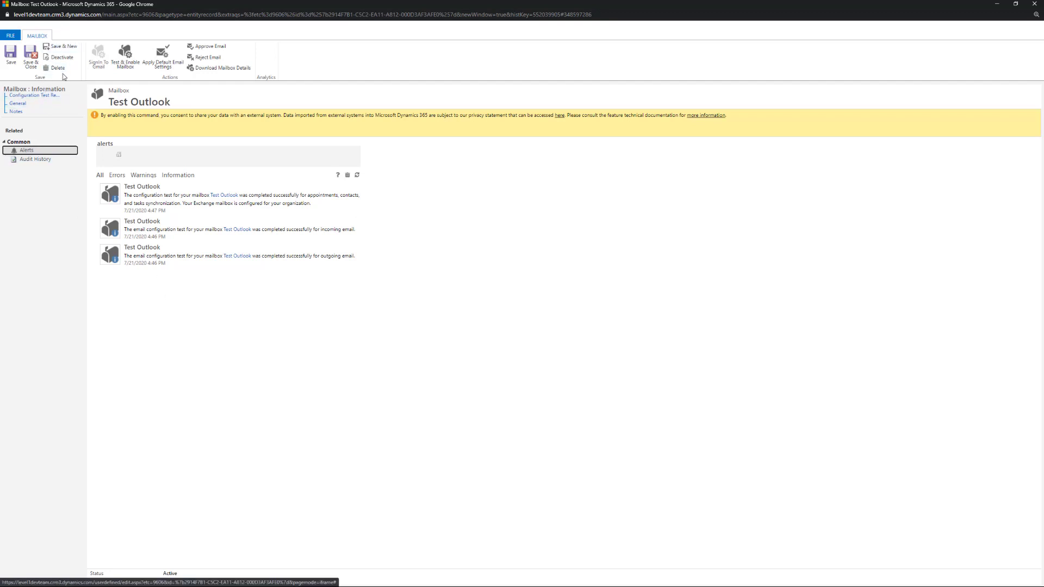
click(31, 55)
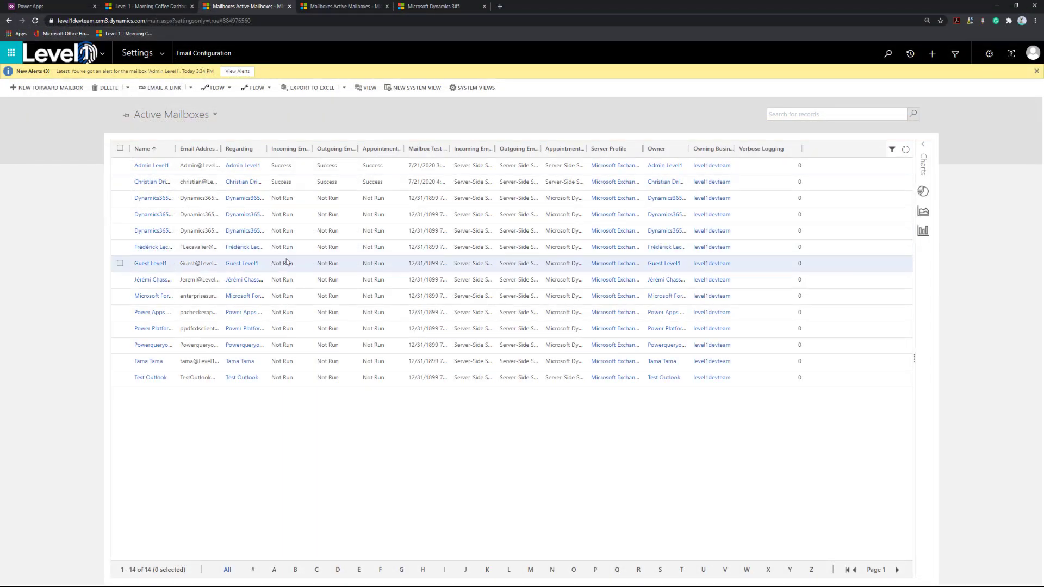
Add the Dynamics 365 App for Outlook to the eligible user Test Outlook.
click(161, 55)
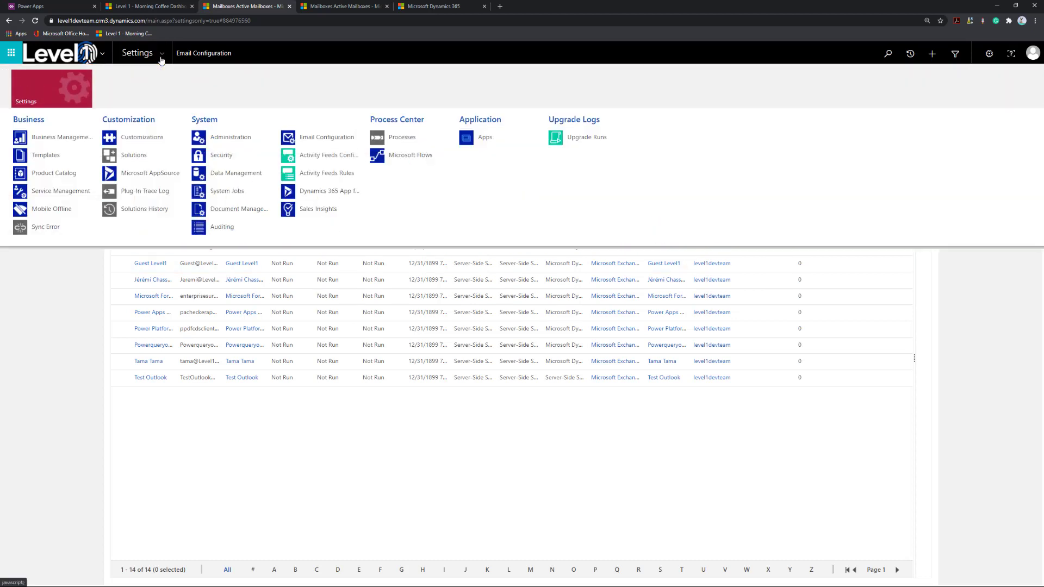
click(326, 192)
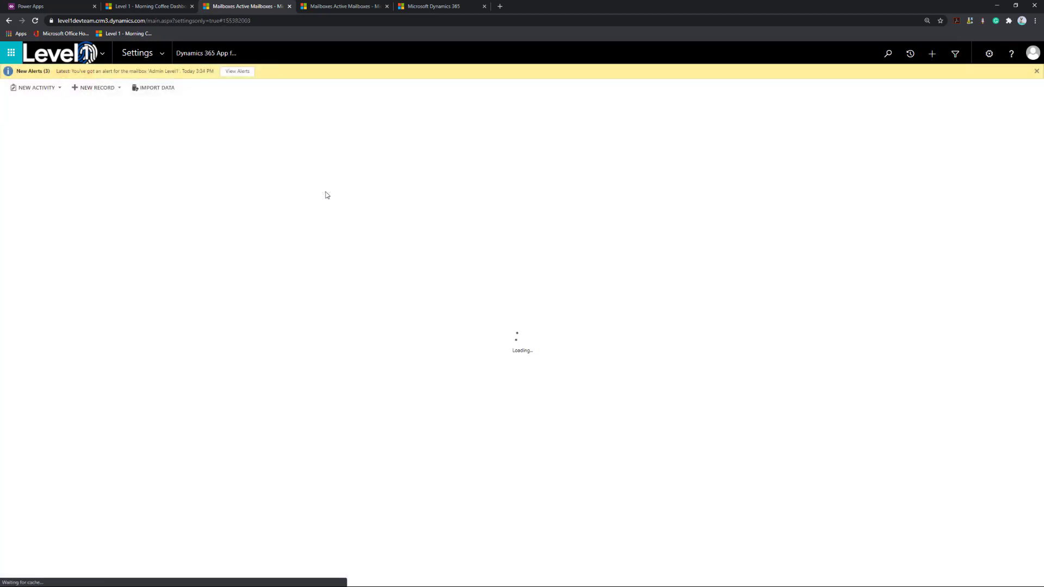
scroll(488, 240, down, 1)
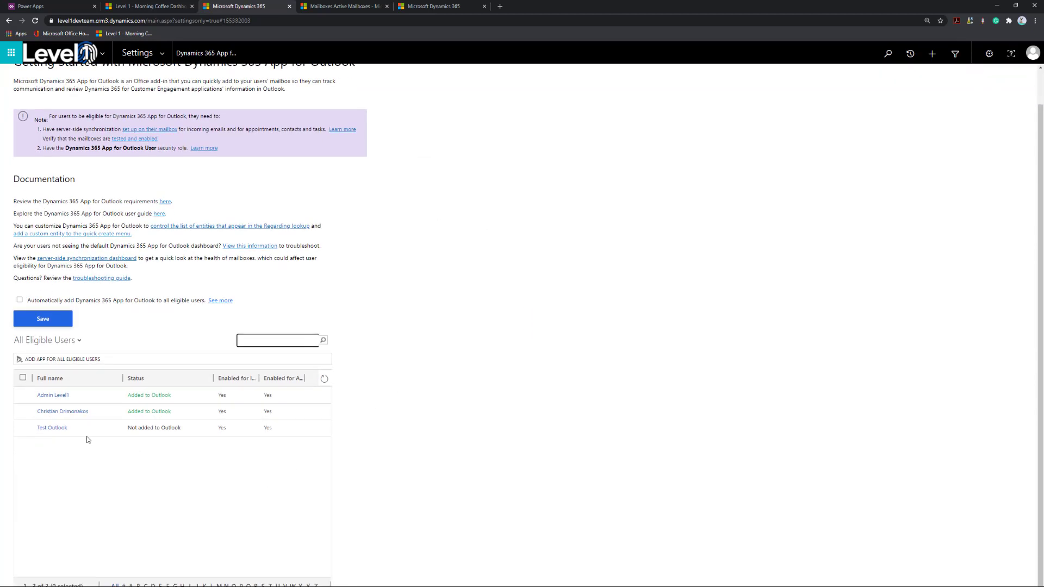
click(23, 429)
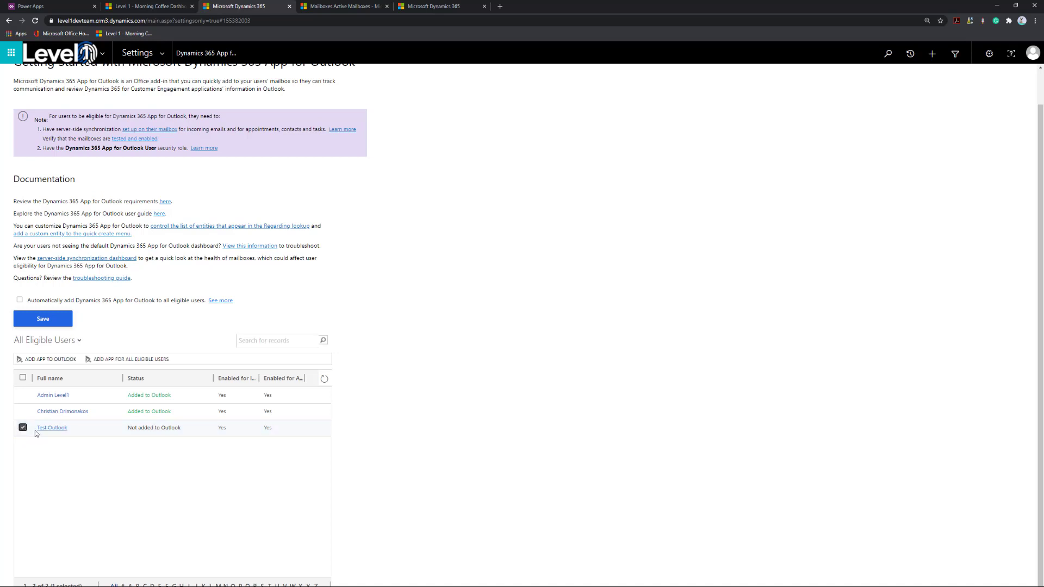
click(46, 360)
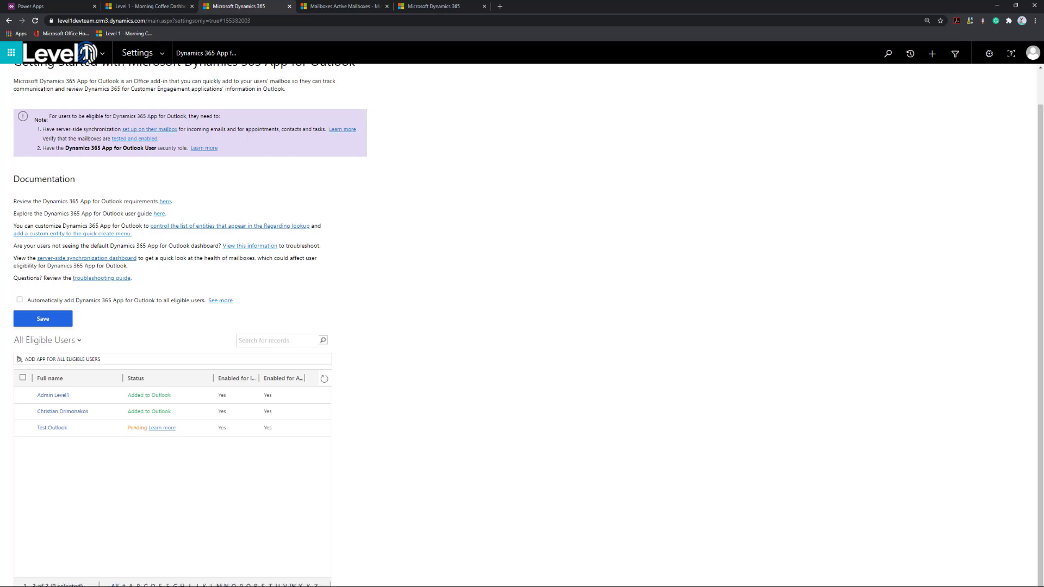
Switch to Outlook on the web and launch the Dynamics 365 add-in on the message "Your mailbox is now connected to Dynamics 365".
drag(0, 204, 524, 105)
double_click(524, 105)
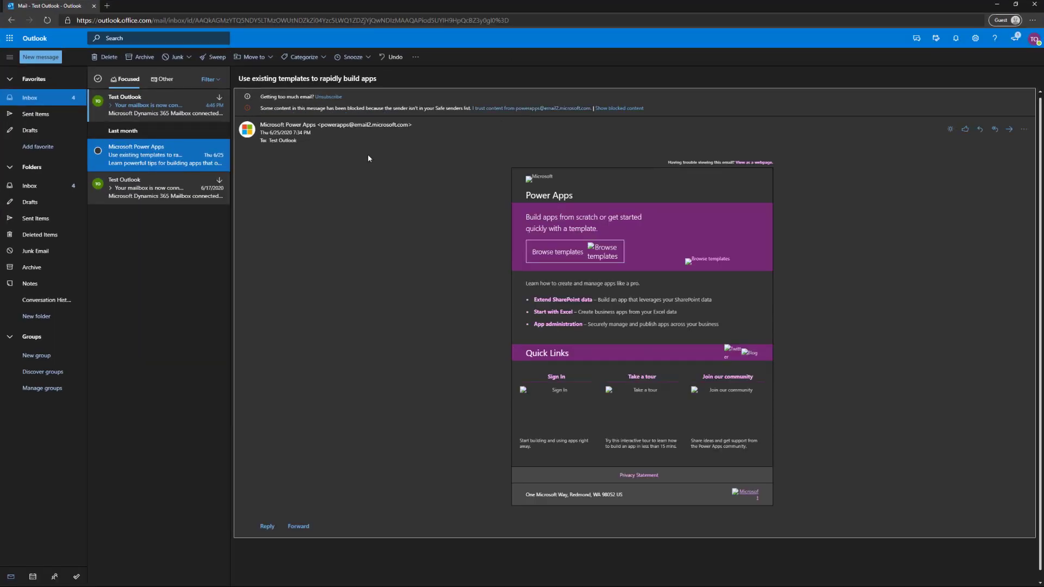
click(142, 107)
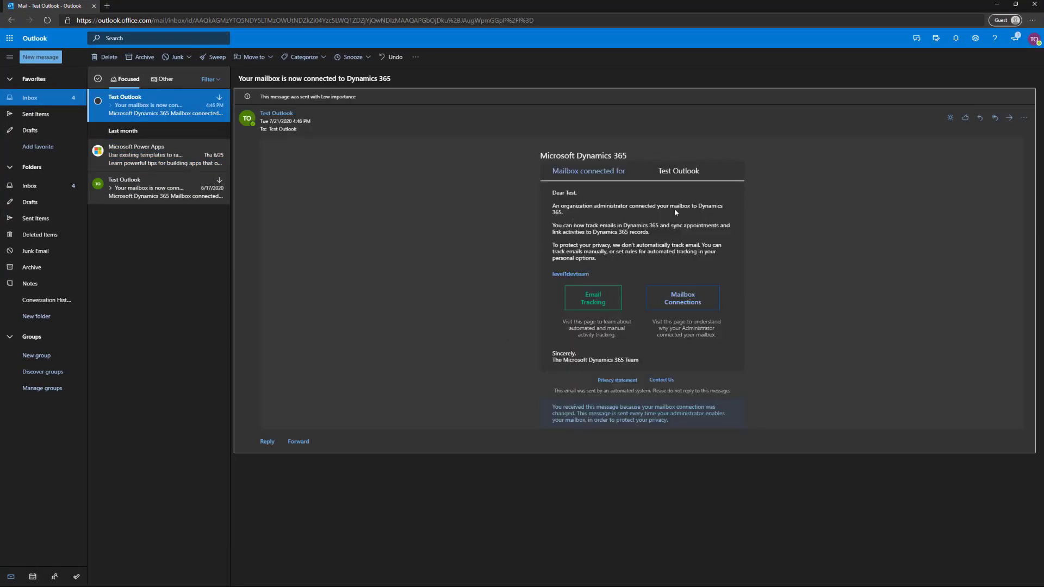
click(1025, 121)
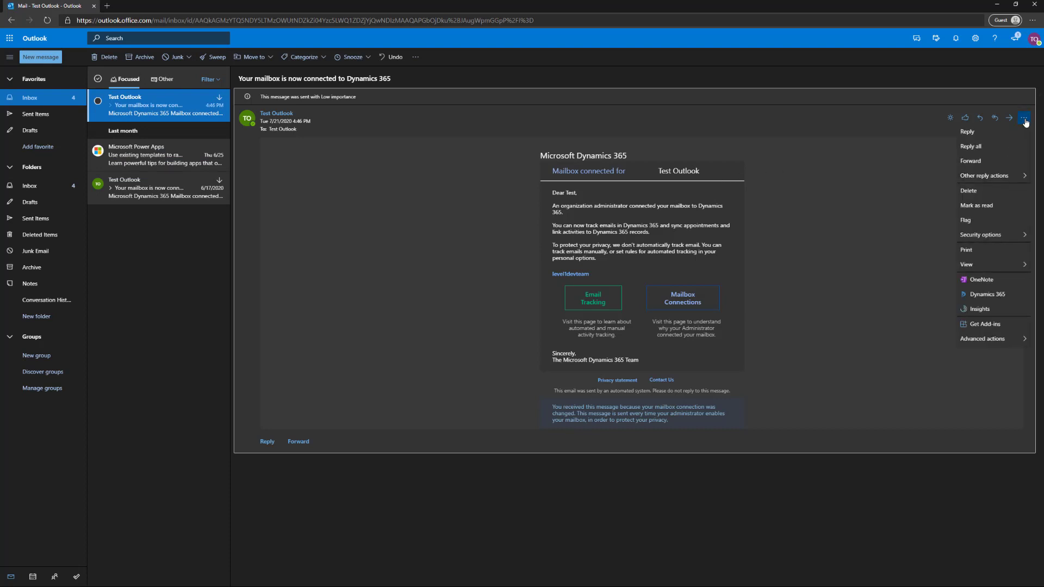
click(1008, 296)
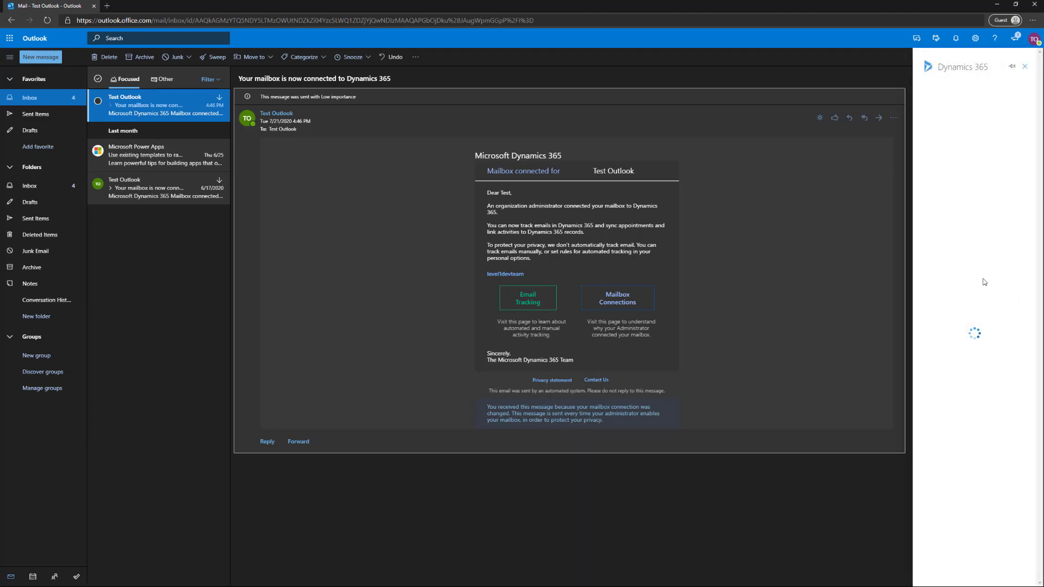